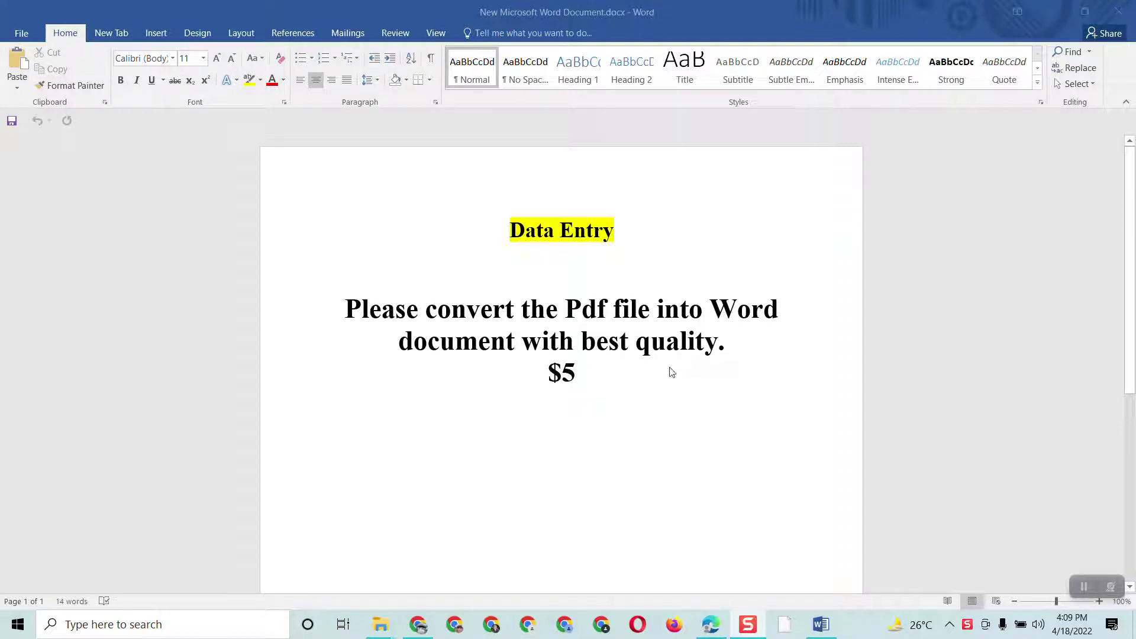
Step: Bring java_tutorial.pdf forward in Edge and scroll from the Java cover into the table of contents
{"action": "left_click", "coordinate": [710, 624]}
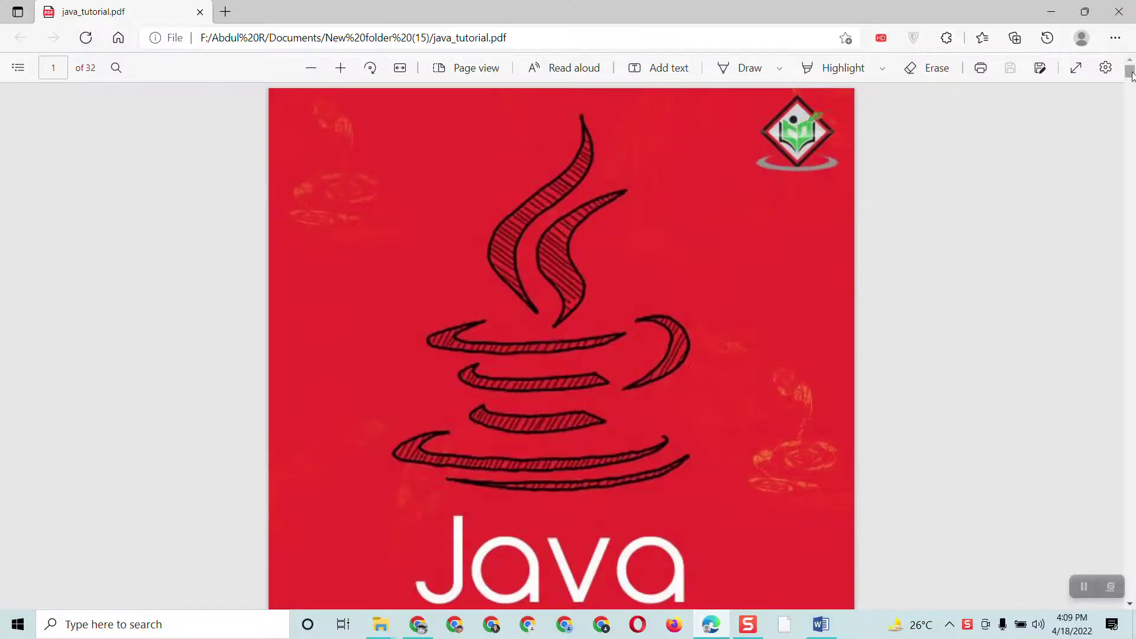
{"action": "left_click", "coordinate": [1131, 121]}
{"action": "left_click_drag", "start_coordinate": [1133, 121], "coordinate": [1132, 86]}
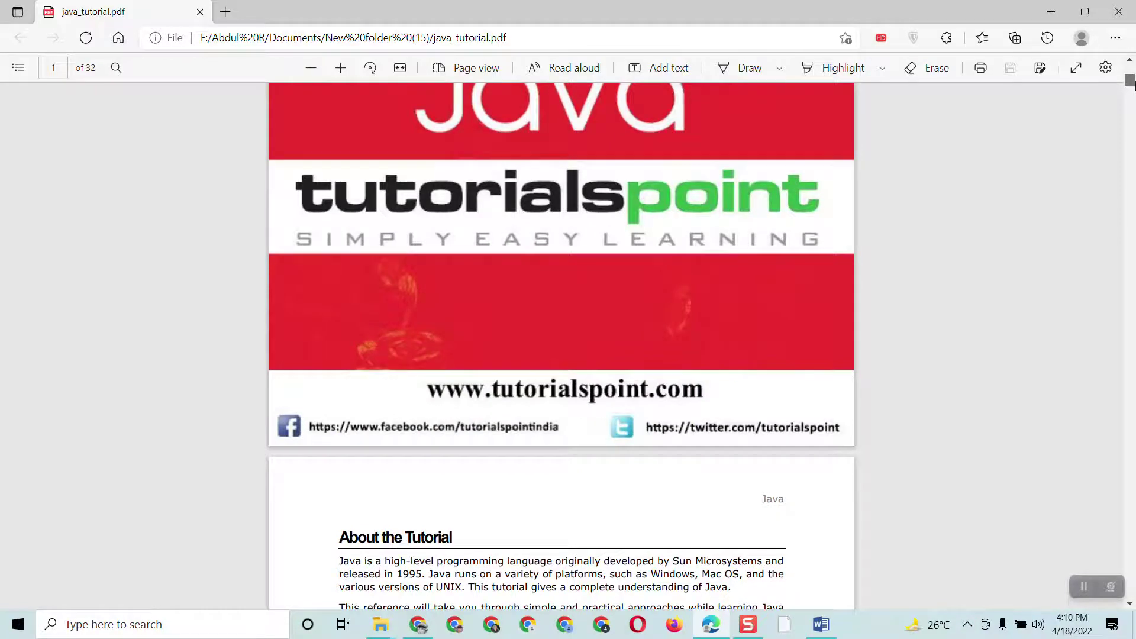
{"action": "left_click_drag", "start_coordinate": [1132, 84], "coordinate": [1132, 168]}
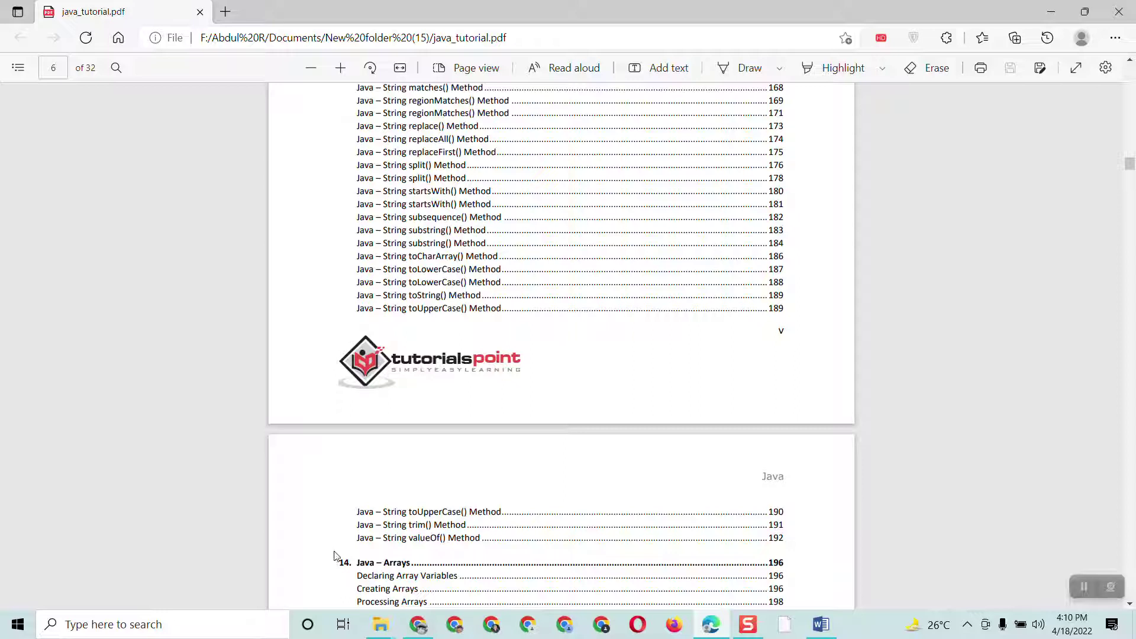
Step: Open java_tutorial.pdf from My Drive with Google Docs in a new tab, then return to Drive
{"action": "left_click", "coordinate": [418, 619]}
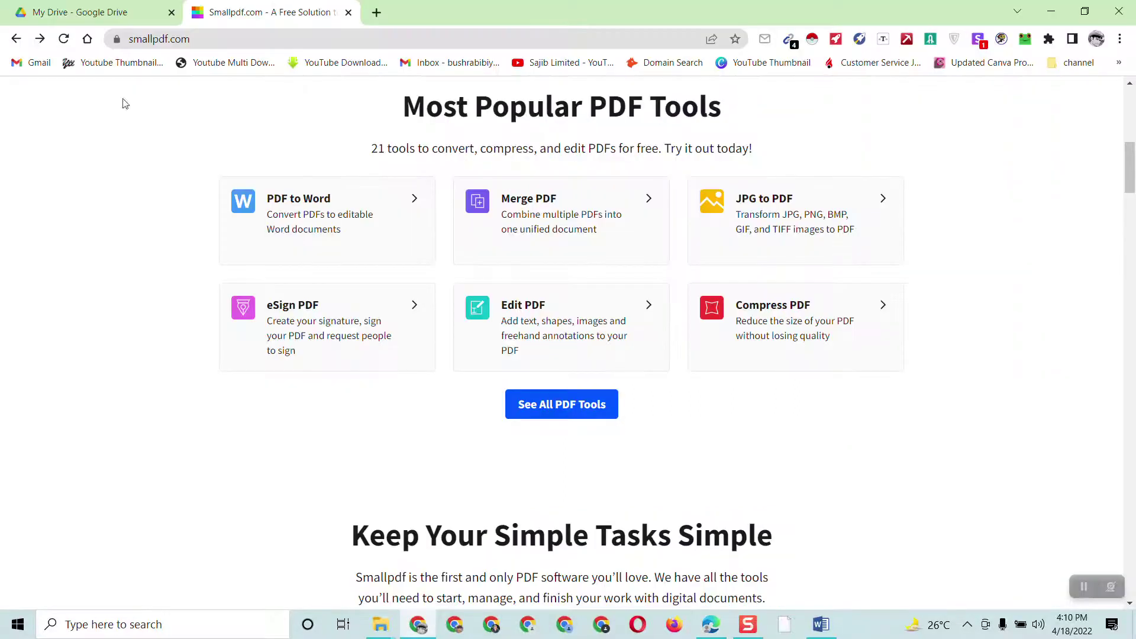
{"action": "left_click", "coordinate": [99, 6]}
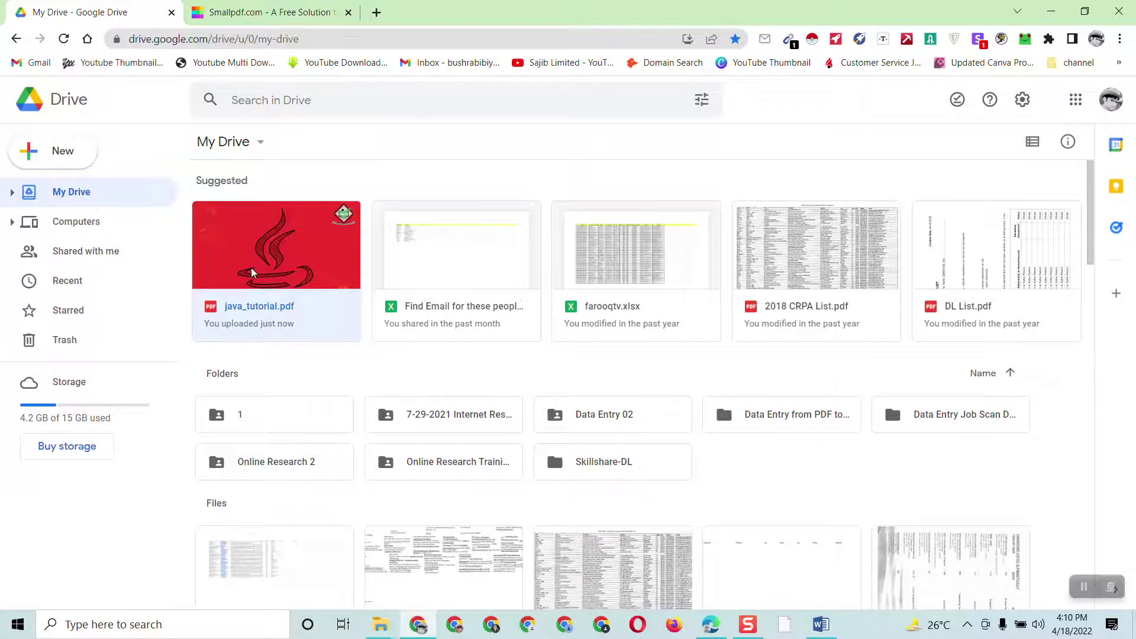
{"action": "right_click", "coordinate": [258, 240]}
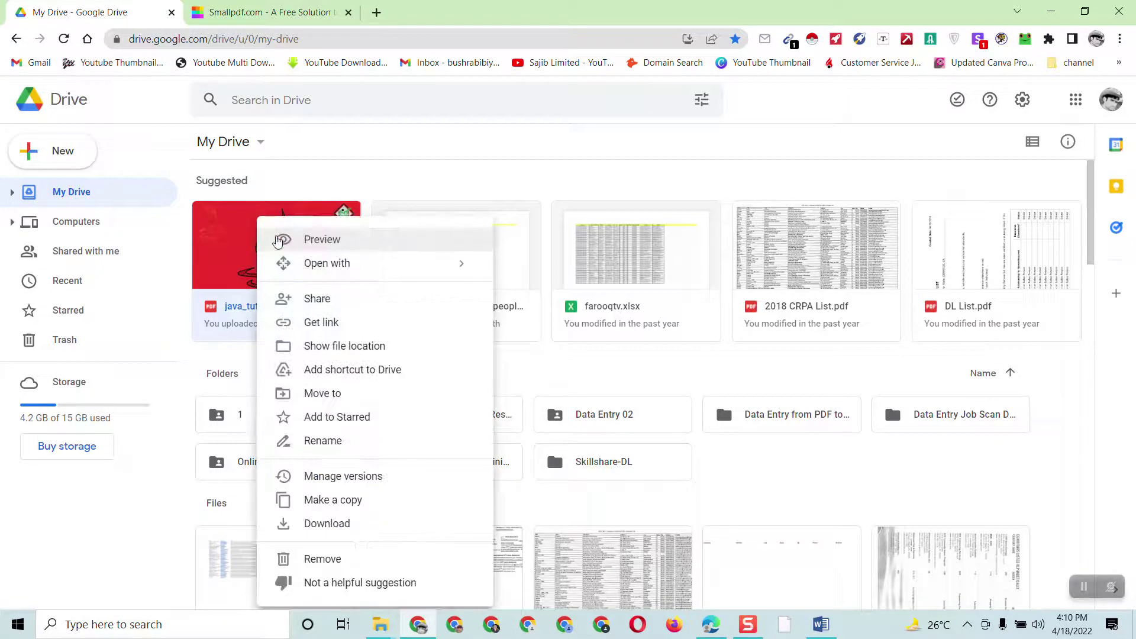
{"action": "mouse_move", "coordinate": [344, 277]}
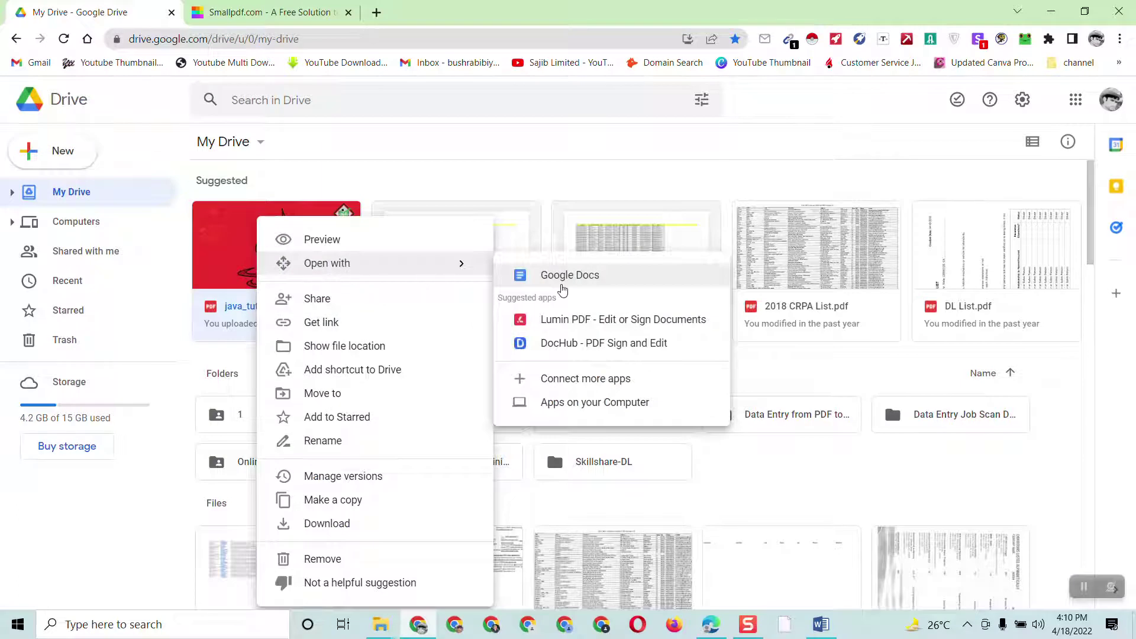
{"action": "left_click", "coordinate": [562, 276]}
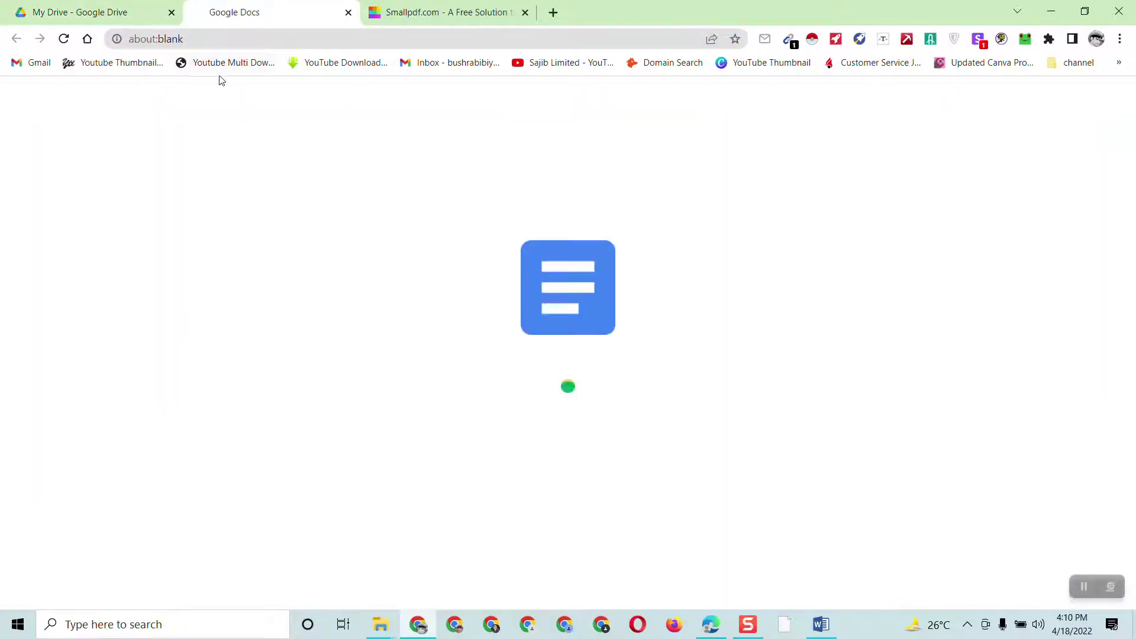
{"action": "left_click", "coordinate": [36, 6]}
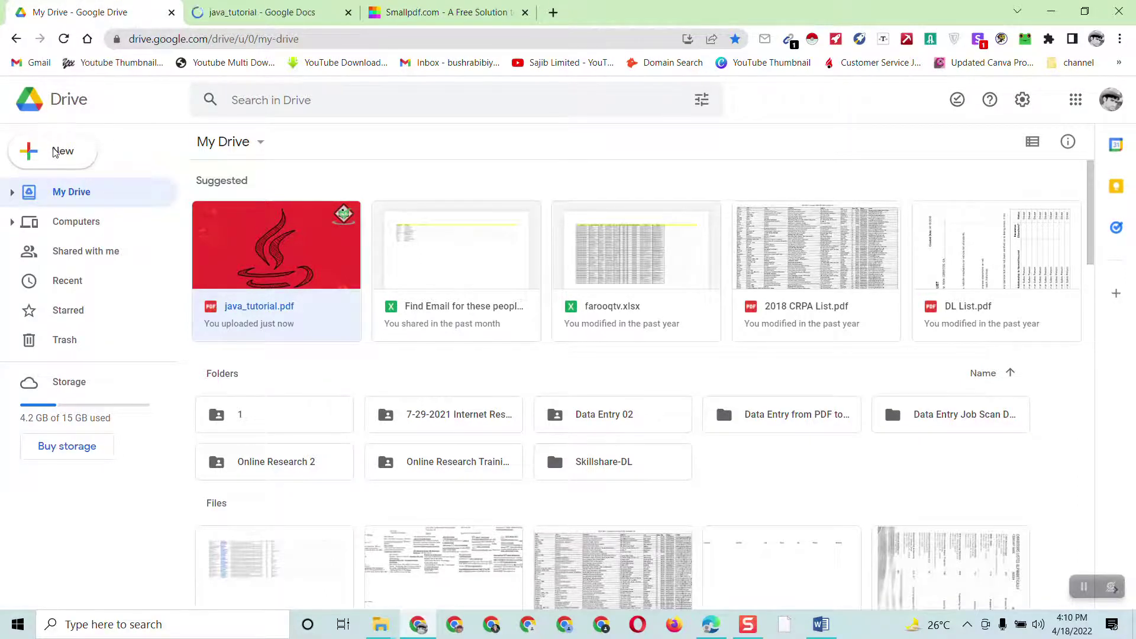
{"action": "left_click", "coordinate": [55, 153]}
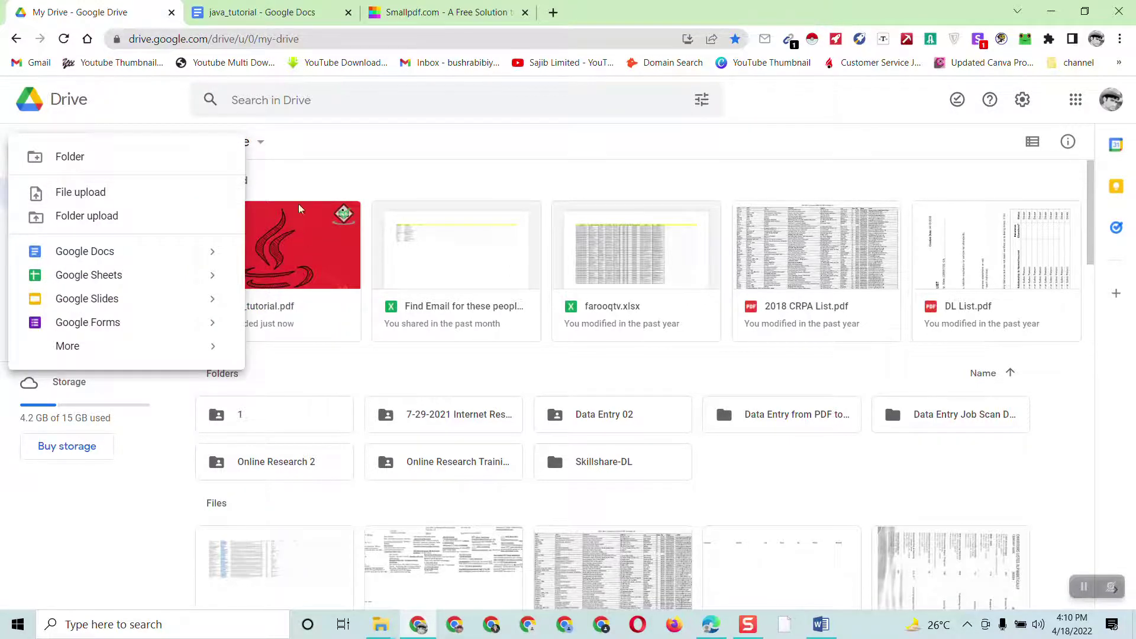
Step: Scroll through the converted java_tutorial Google Docs document, then close its tab
{"action": "left_click", "coordinate": [274, 7]}
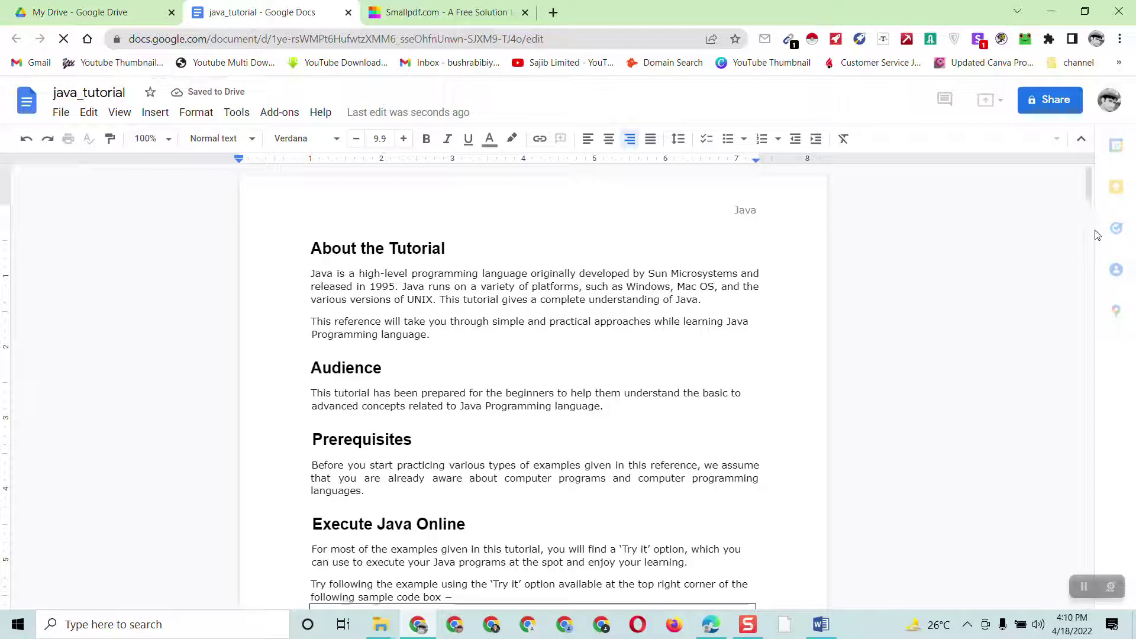
{"action": "scroll", "coordinate": [1093, 225], "scroll_direction": "down", "scroll_amount": 7}
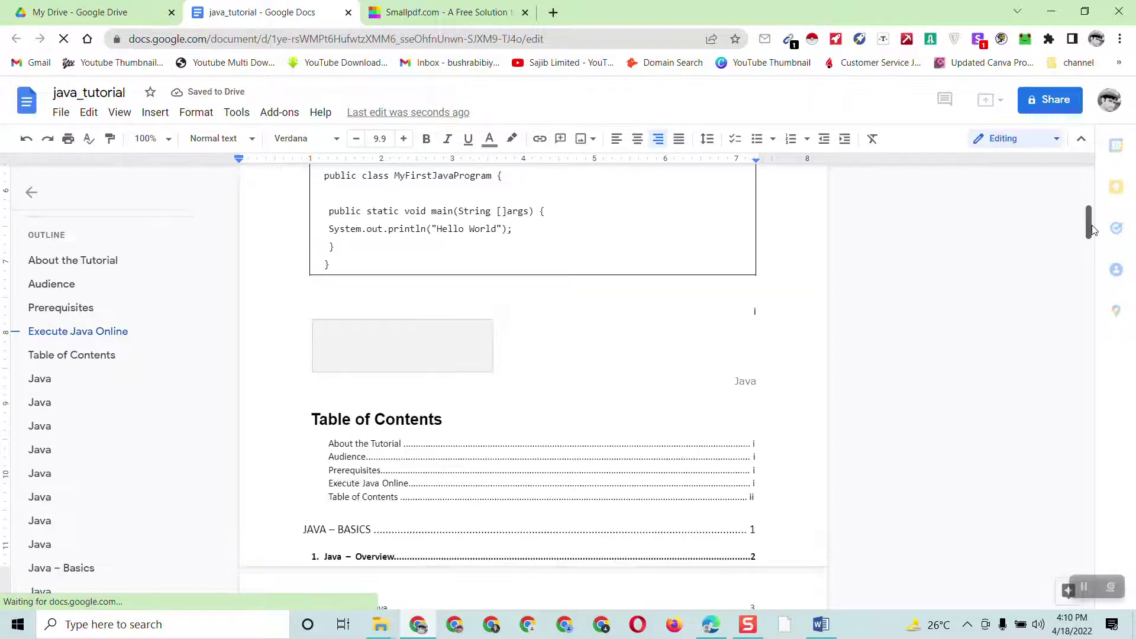
{"action": "scroll", "coordinate": [1093, 230], "scroll_direction": "down", "scroll_amount": 15}
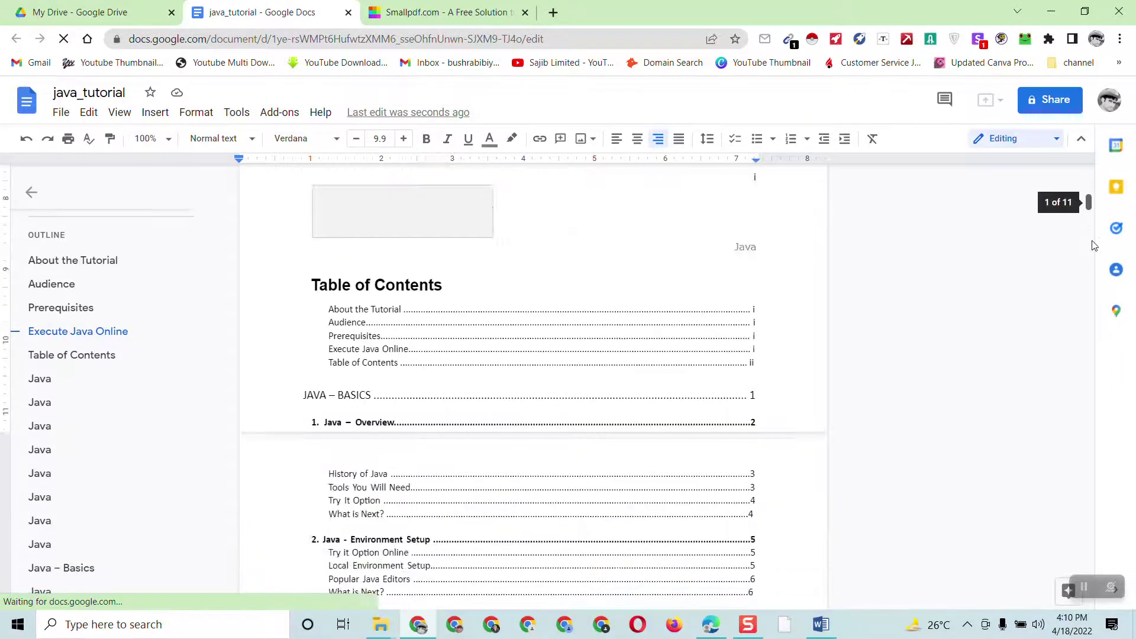
{"action": "scroll", "coordinate": [1088, 346], "scroll_direction": "down", "scroll_amount": 5}
{"action": "scroll", "coordinate": [1092, 249], "scroll_direction": "up", "scroll_amount": 20}
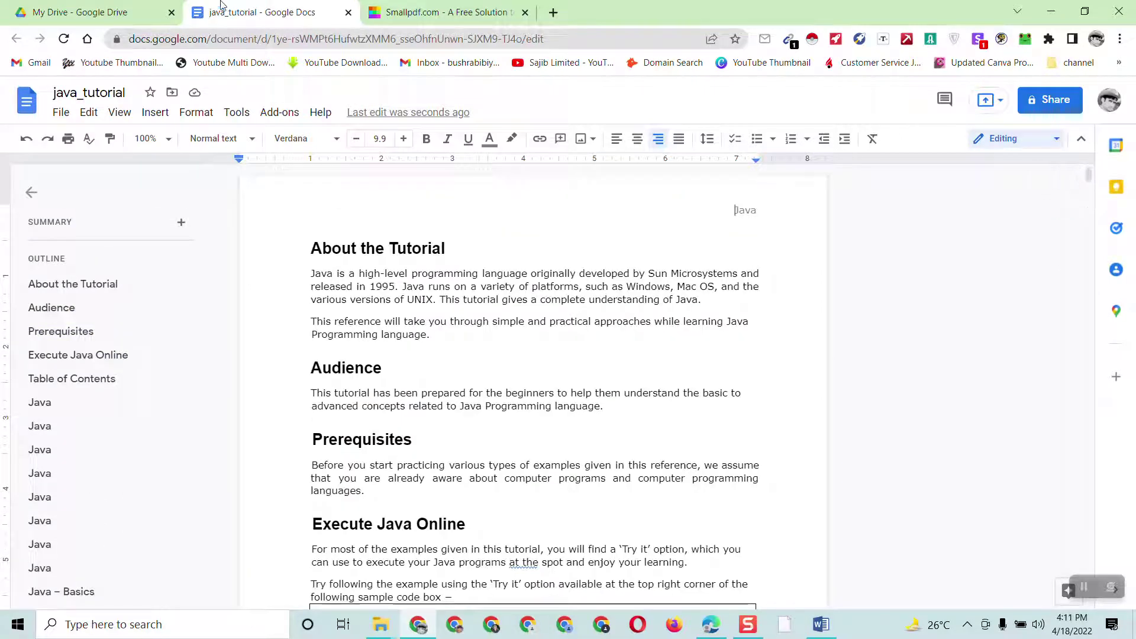
{"action": "left_click", "coordinate": [348, 13]}
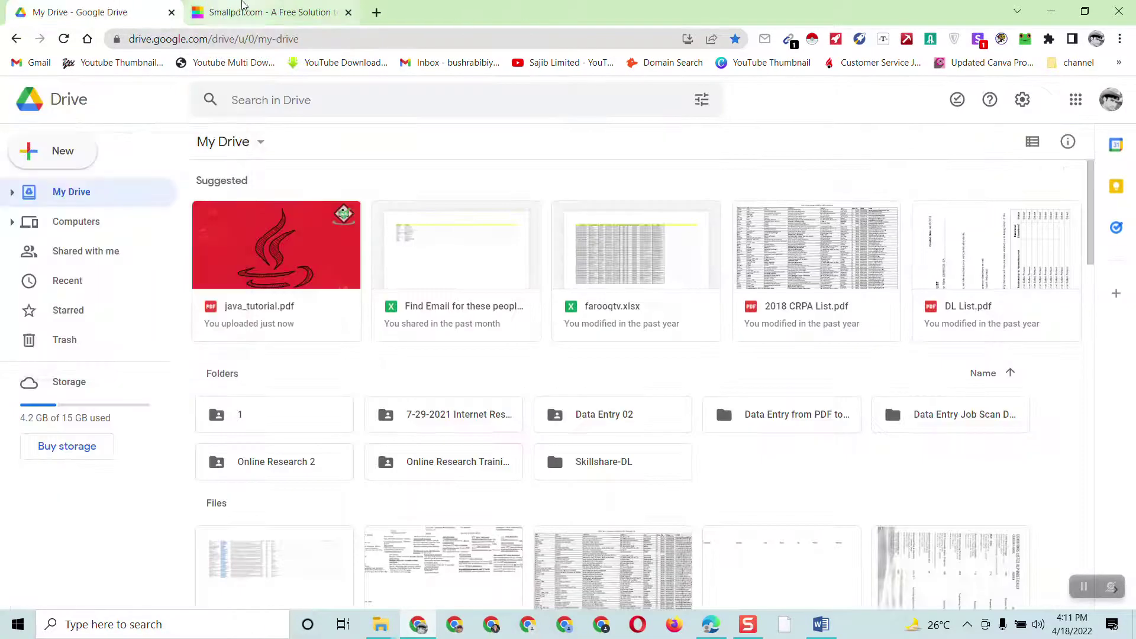
Step: Switch to the Smallpdf site to show its Most Popular PDF Tools
{"action": "left_click", "coordinate": [254, 10]}
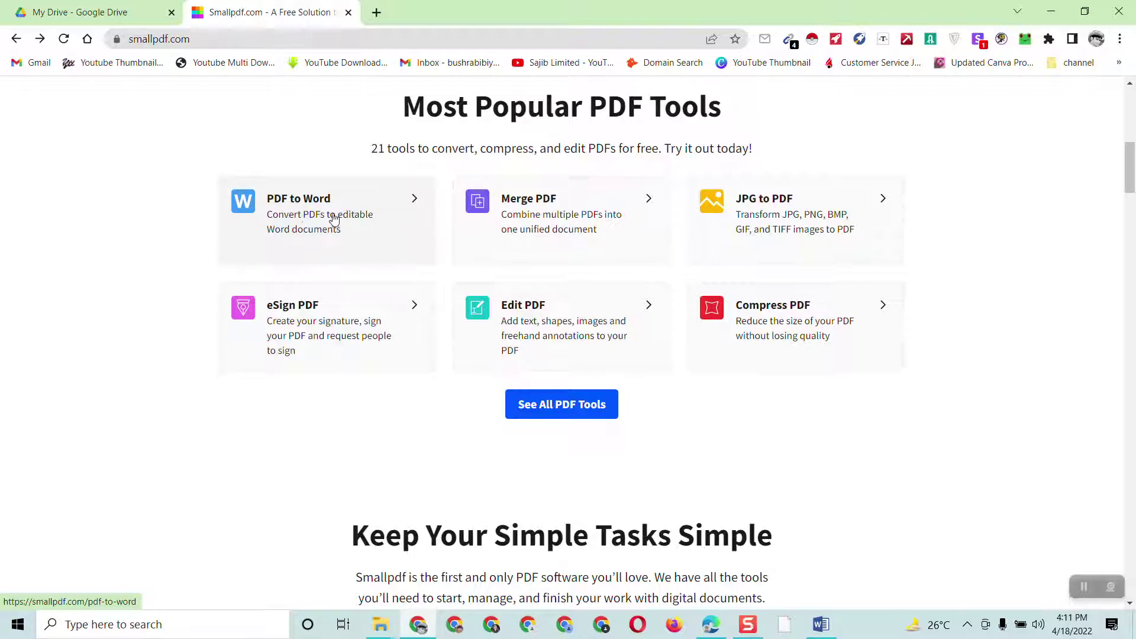
Step: Upload java_tutorial.pdf from the Music folder to Smallpdf's PDF to Word converter
{"action": "left_click", "coordinate": [297, 213]}
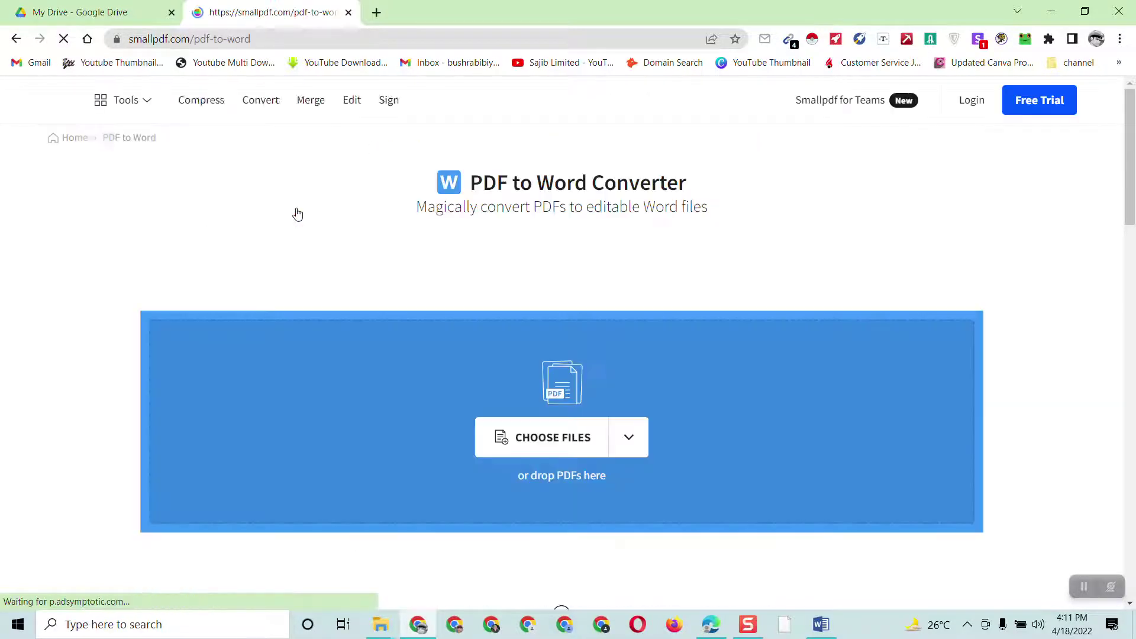
{"action": "left_click", "coordinate": [566, 440]}
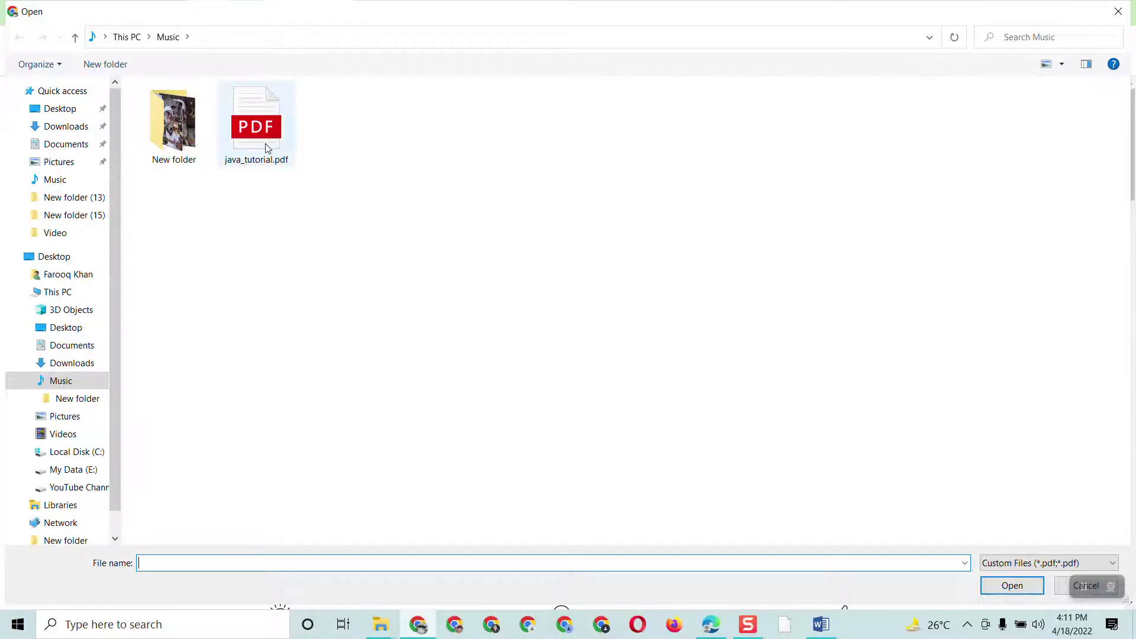
{"action": "left_click", "coordinate": [241, 148]}
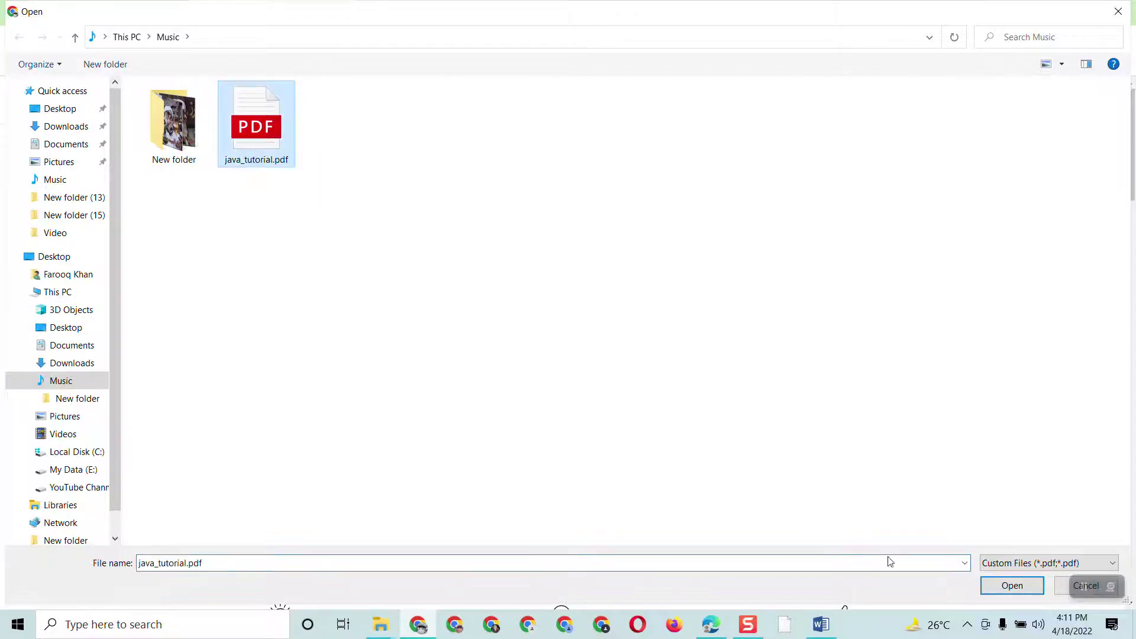
{"action": "left_click", "coordinate": [1013, 585]}
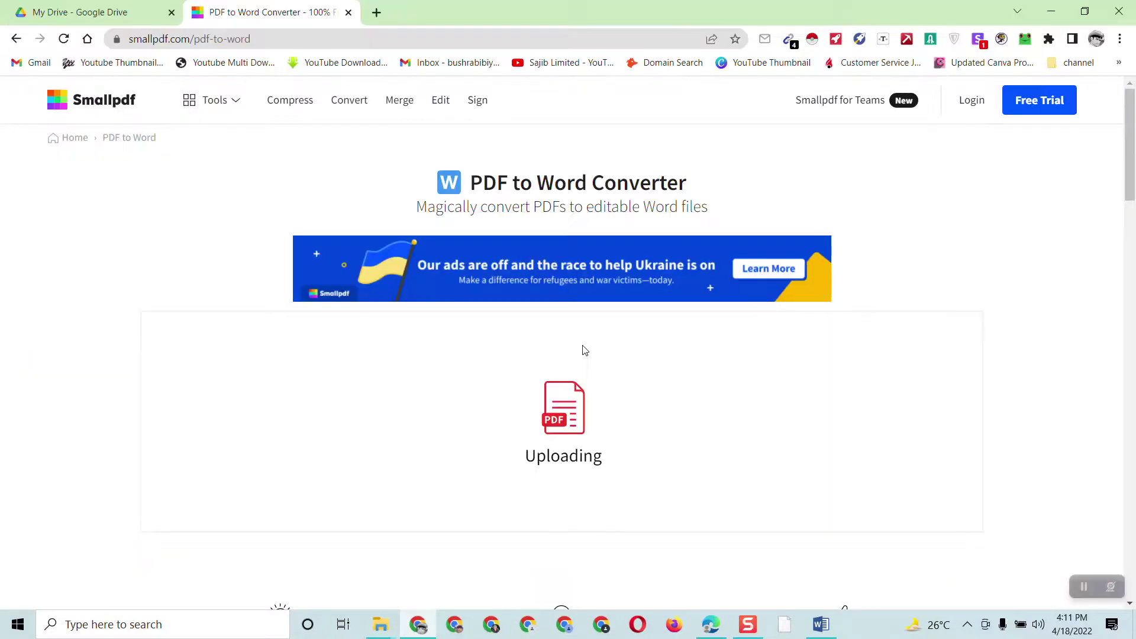
Step: Choose the standard Convert to Word option and start converting java_tutorial.pdf
{"action": "left_click", "coordinate": [821, 624]}
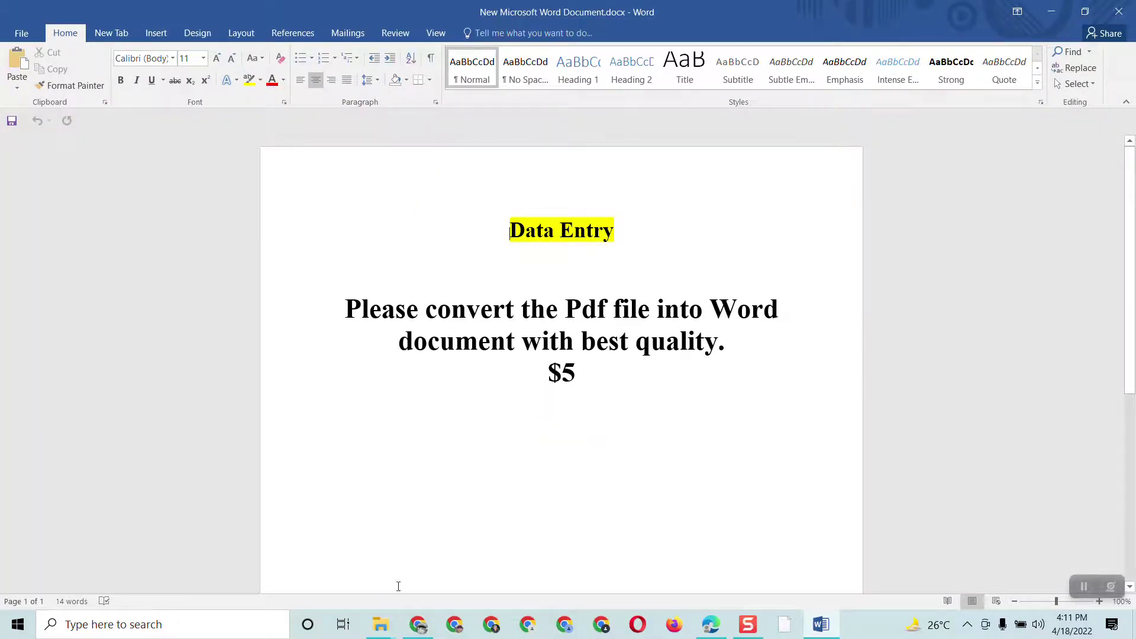
{"action": "left_click", "coordinate": [418, 624]}
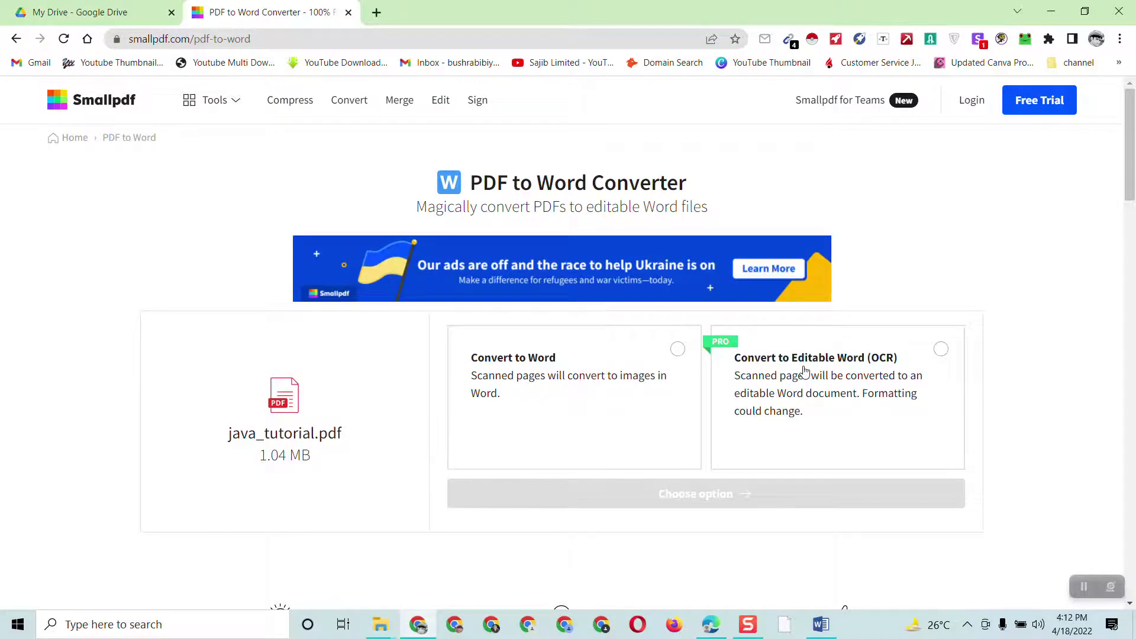
{"action": "left_click", "coordinate": [677, 349]}
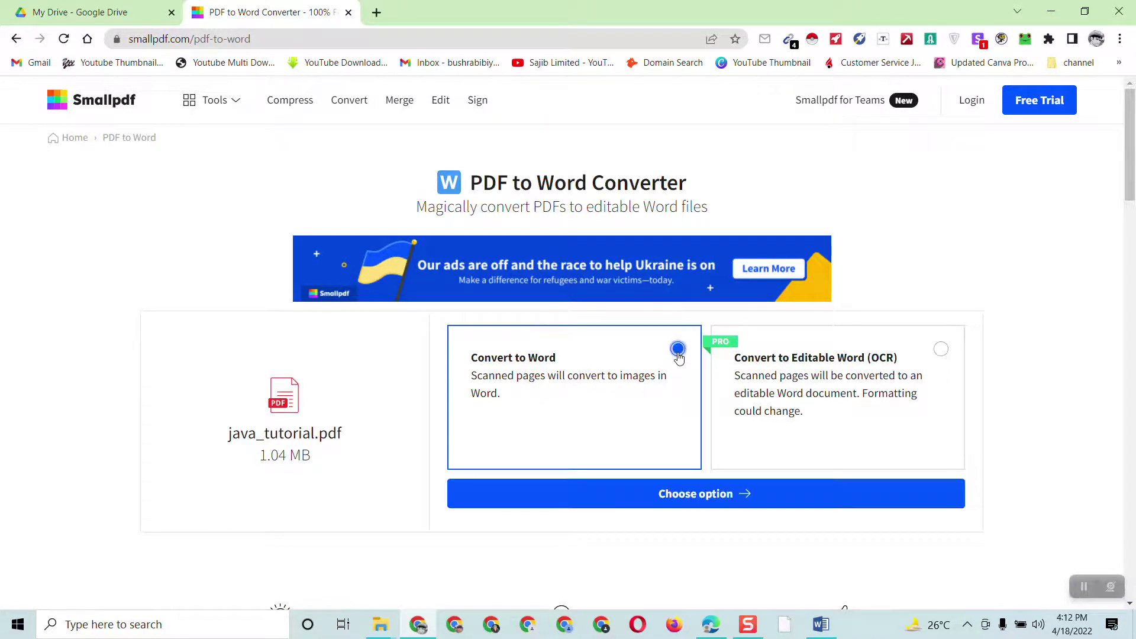
{"action": "left_click", "coordinate": [691, 501]}
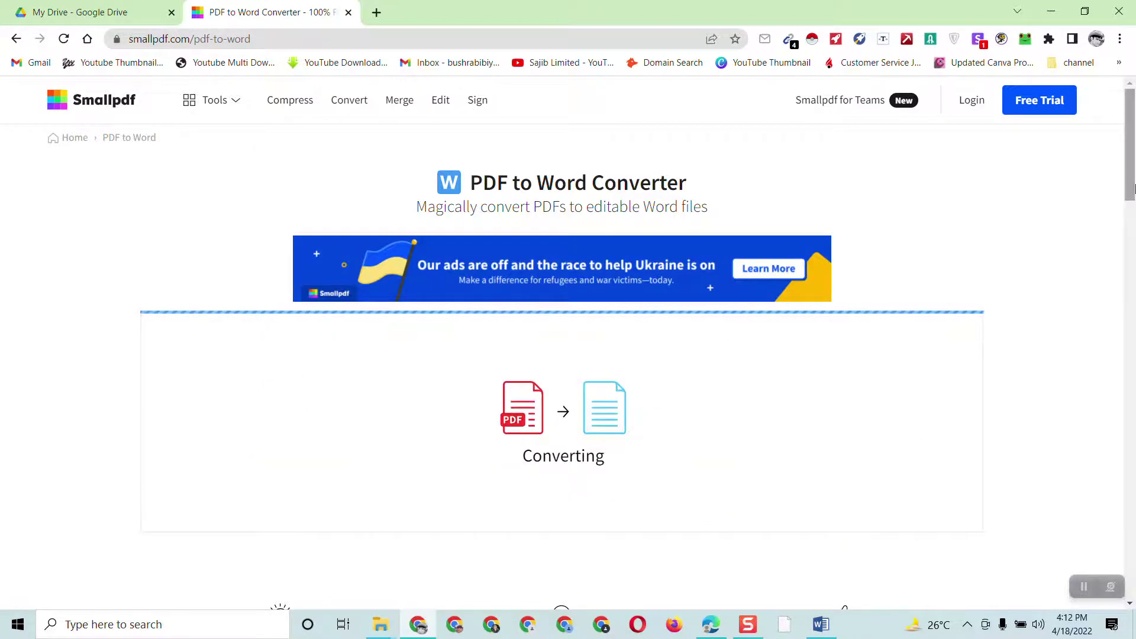
Step: Dismiss the trial popup, download java_tutorial-converted.docx and open it in Word
{"action": "scroll", "coordinate": [1134, 188], "scroll_direction": "down", "scroll_amount": 1}
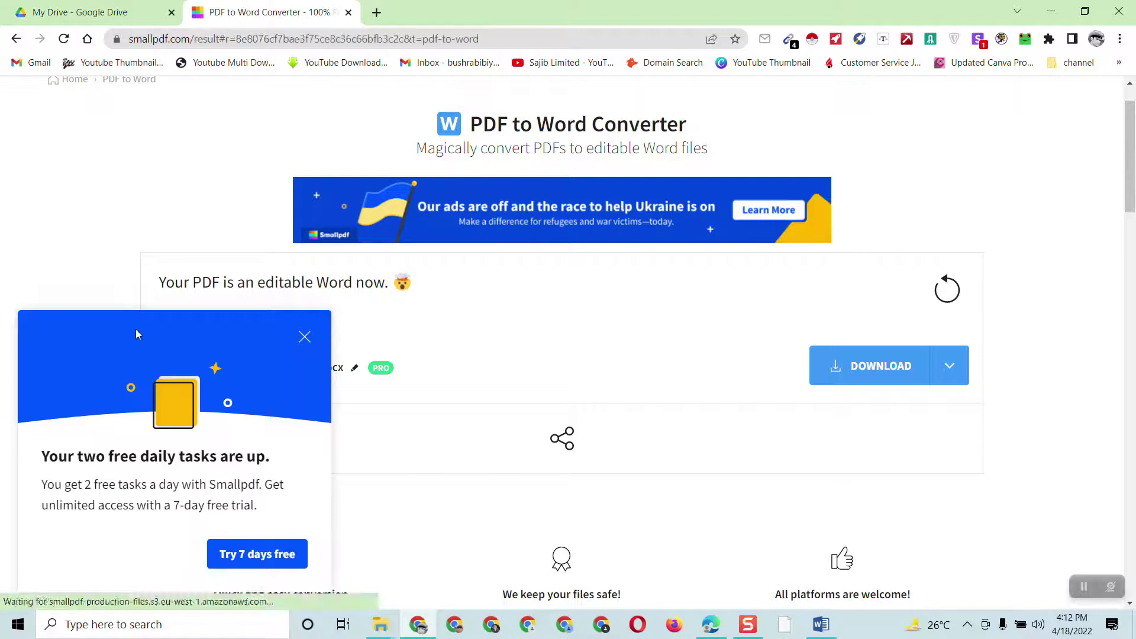
{"action": "left_click", "coordinate": [306, 339]}
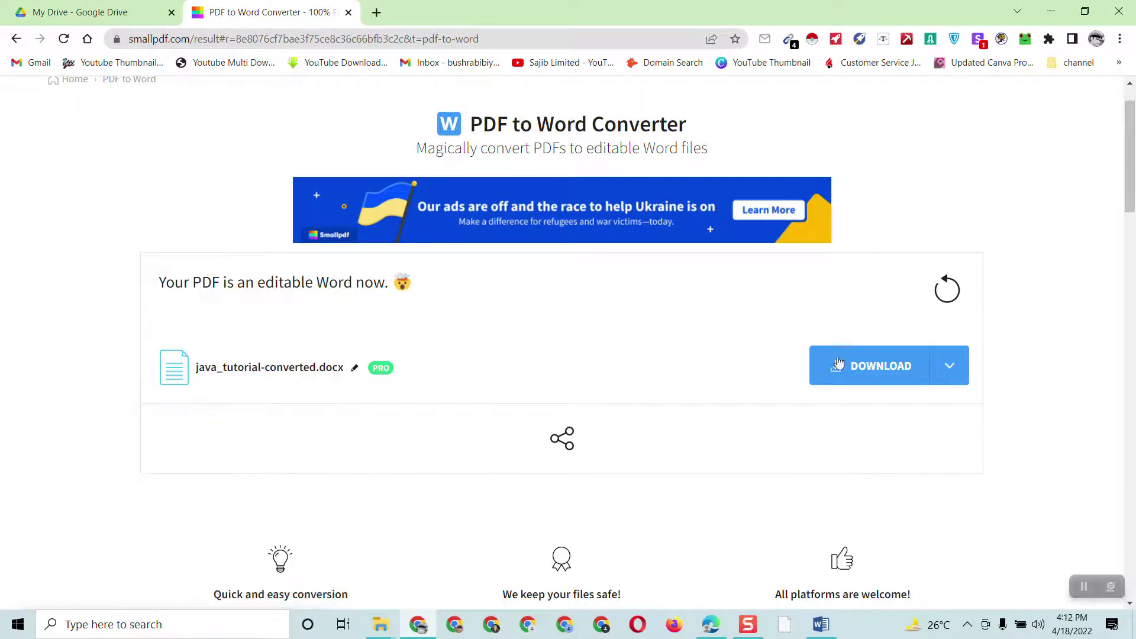
{"action": "left_click", "coordinate": [868, 367]}
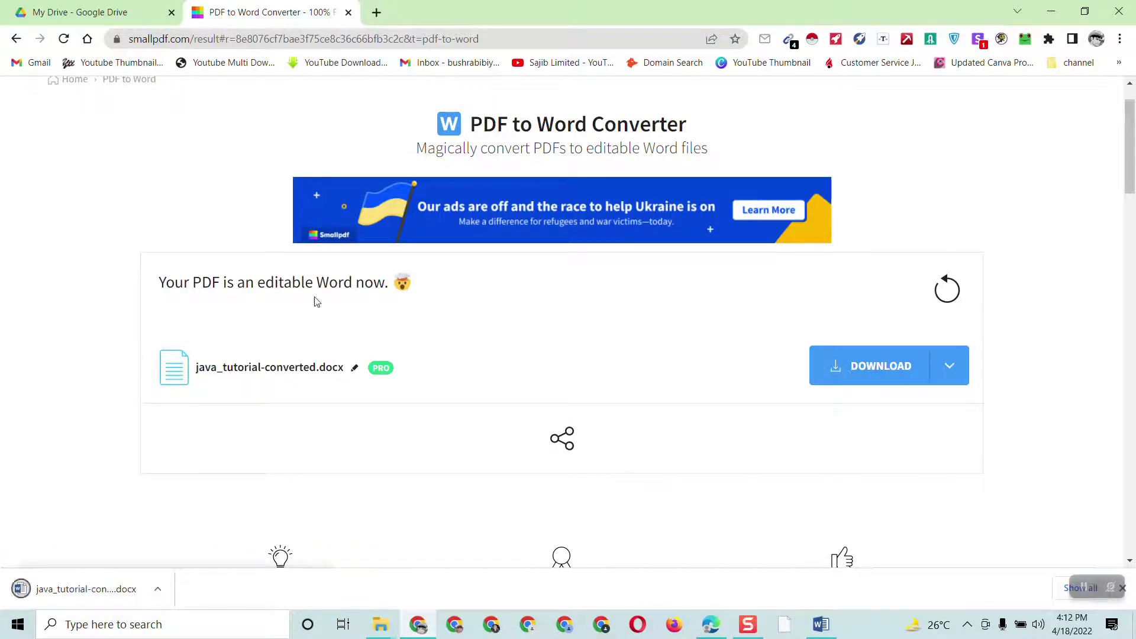
{"action": "left_click", "coordinate": [59, 598]}
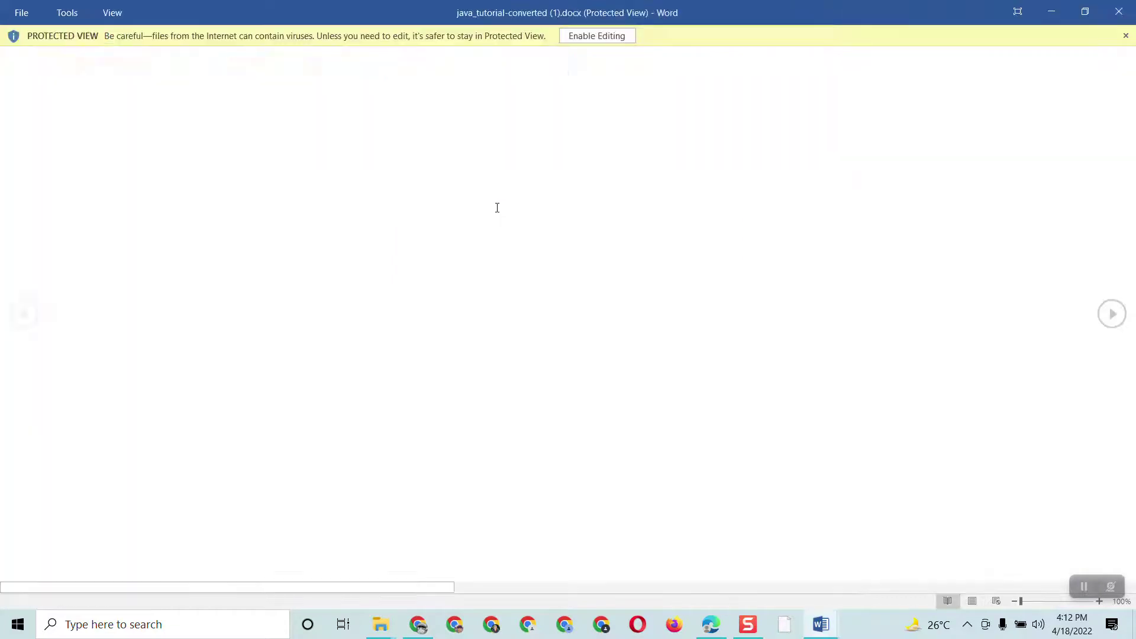
Step: Enable editing, page through the 32-page converted document, then bring back the original PDF in Edge
{"action": "left_click", "coordinate": [597, 37]}
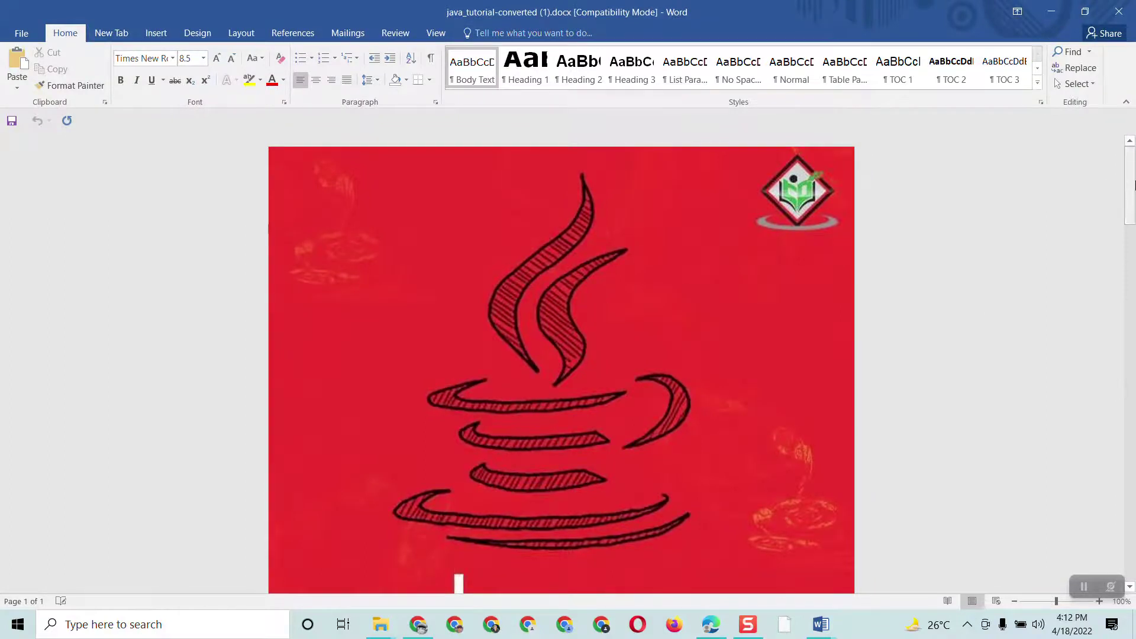
{"action": "left_click_drag", "start_coordinate": [1131, 179], "coordinate": [1122, 324]}
{"action": "left_click_drag", "start_coordinate": [1122, 379], "coordinate": [1104, 373]}
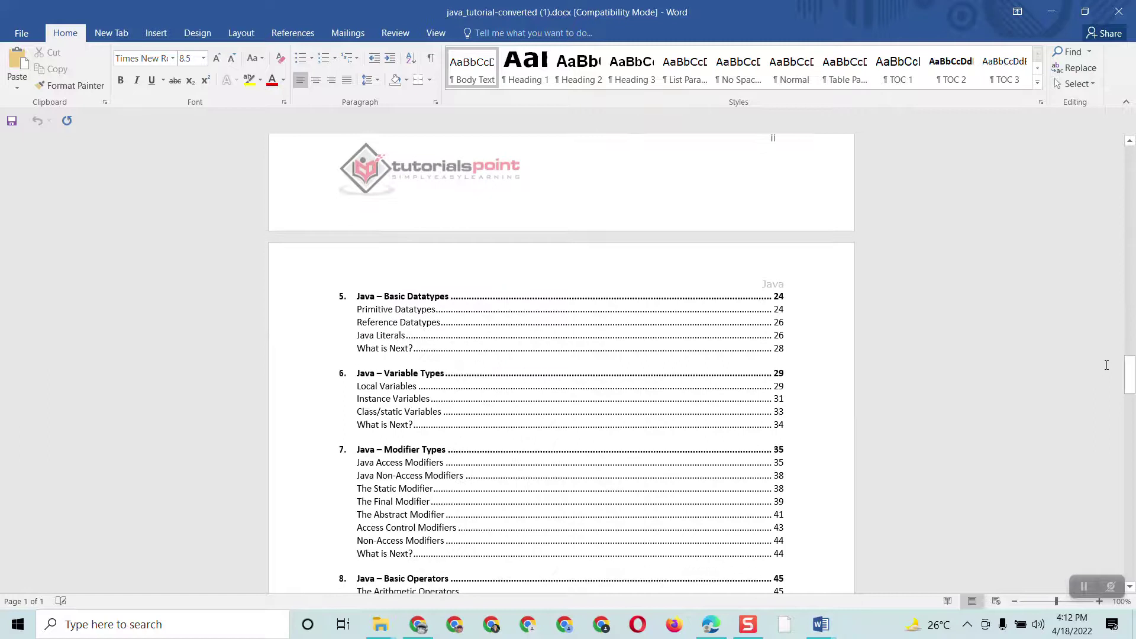
{"action": "left_click", "coordinate": [1130, 441]}
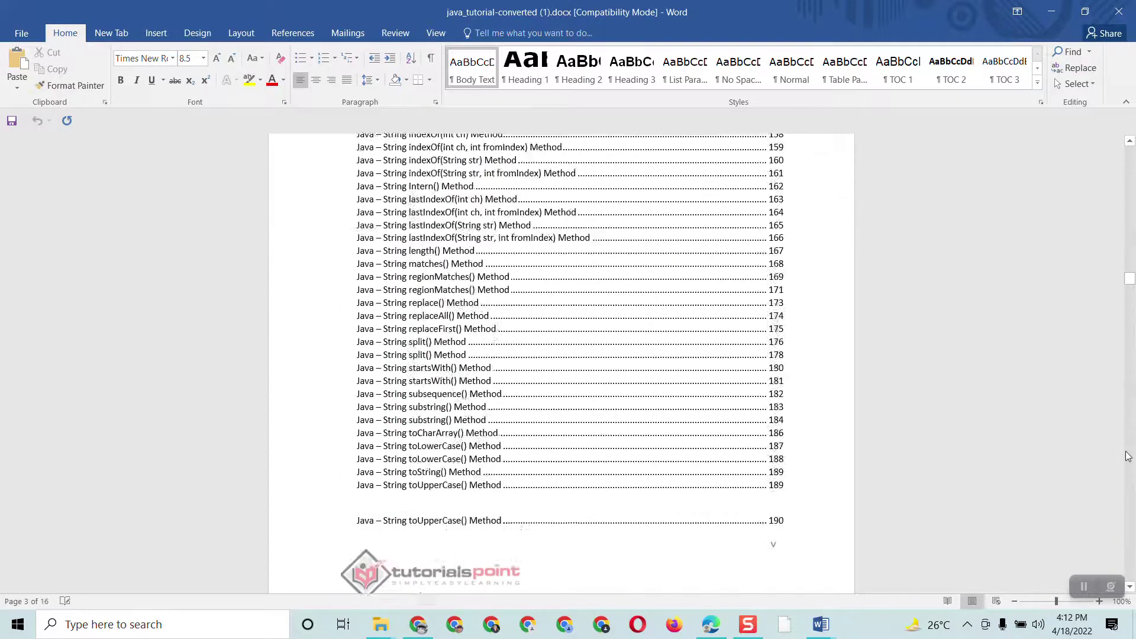
{"action": "left_click", "coordinate": [1127, 456]}
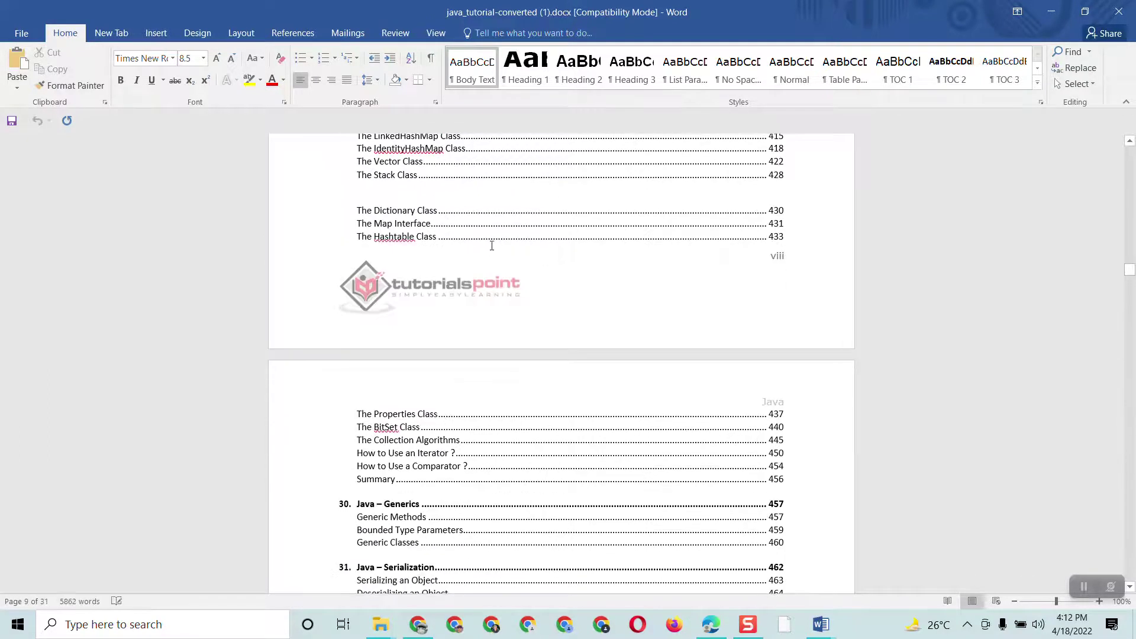
{"action": "left_click_drag", "start_coordinate": [1130, 278], "coordinate": [1127, 518]}
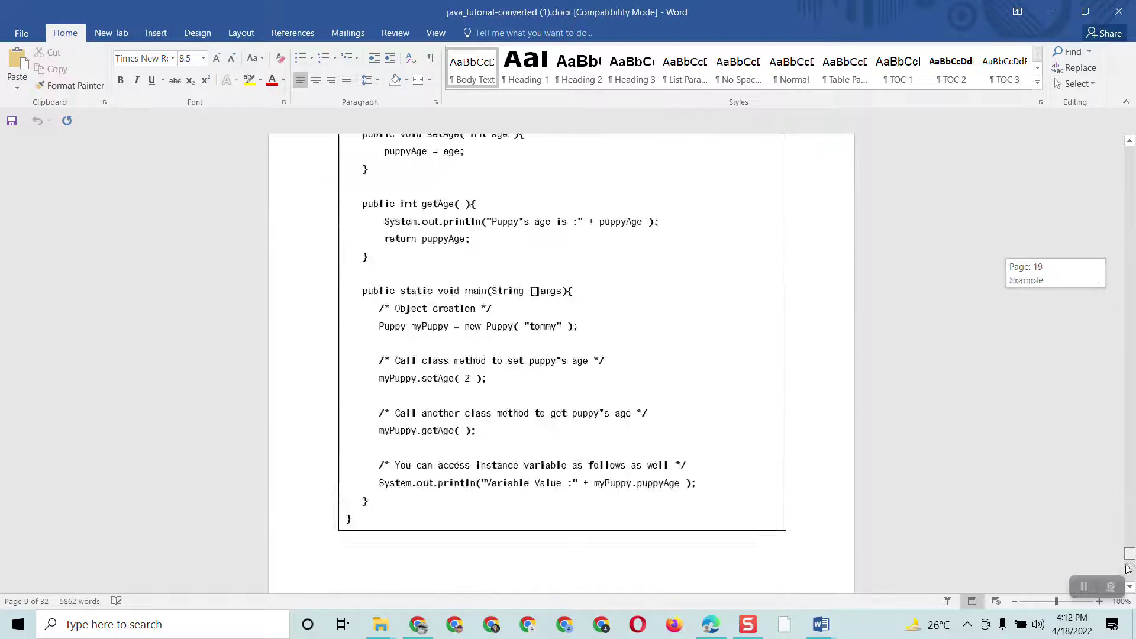
{"action": "mouse_move", "coordinate": [1128, 573]}
{"action": "left_mouse_down"}
{"action": "mouse_move", "coordinate": [1134, 516]}
{"action": "mouse_move", "coordinate": [1128, 590]}
{"action": "mouse_move", "coordinate": [1129, 564]}
{"action": "left_mouse_up"}
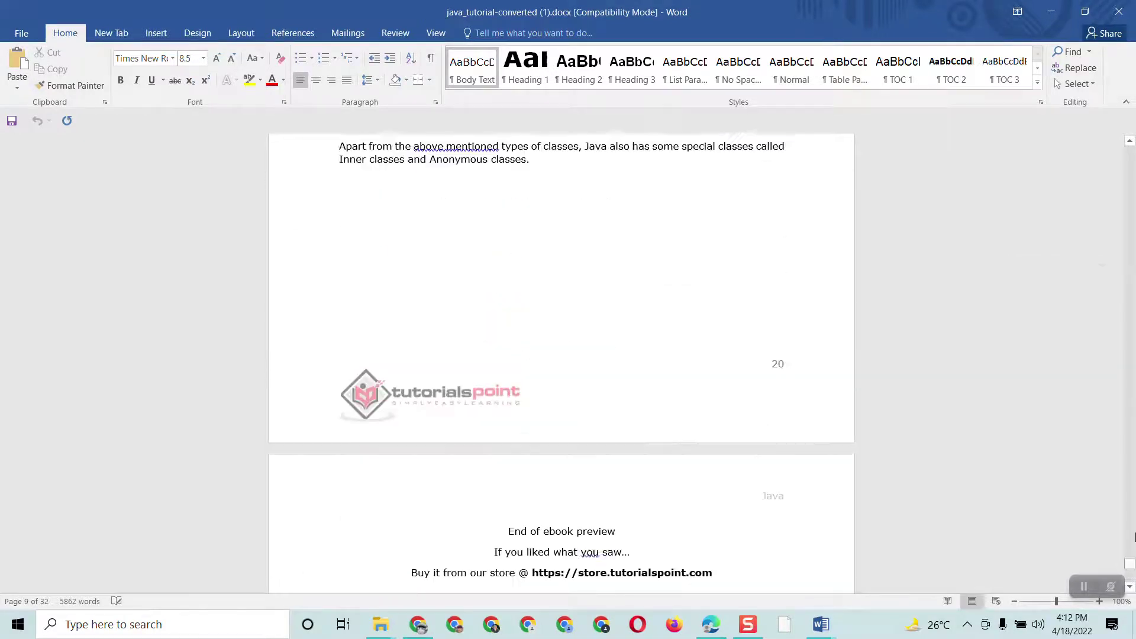
{"action": "left_click", "coordinate": [711, 624]}
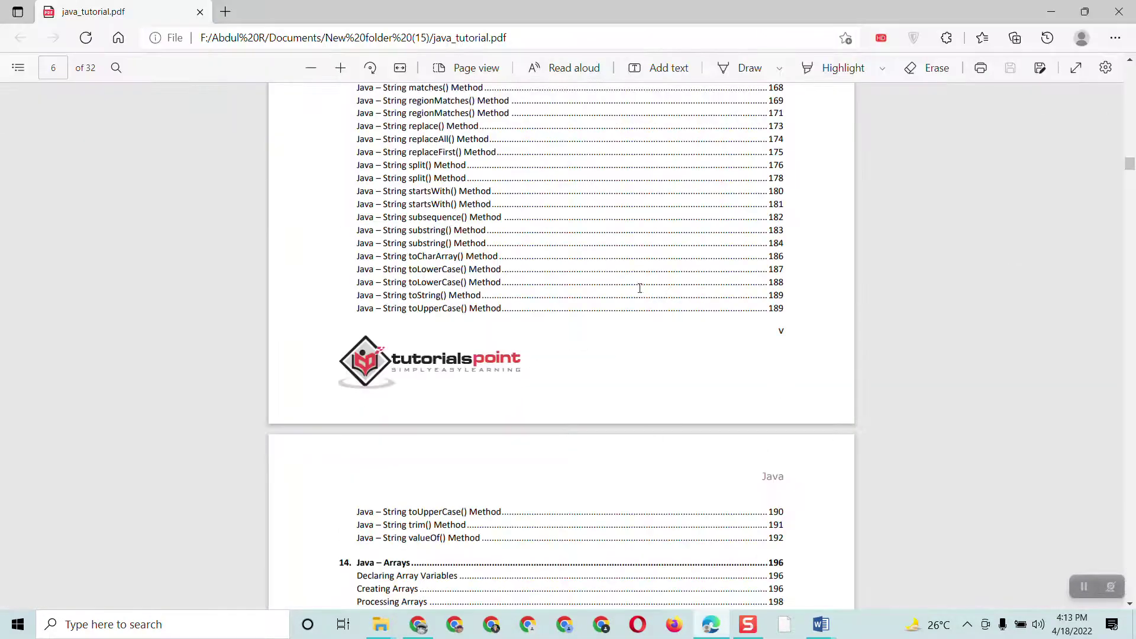
Step: Scroll the PDF to page 28's ClassicSingleton Example 2, then return to java_tutorial-converted in Word
{"action": "left_click_drag", "start_coordinate": [1132, 168], "coordinate": [905, 544]}
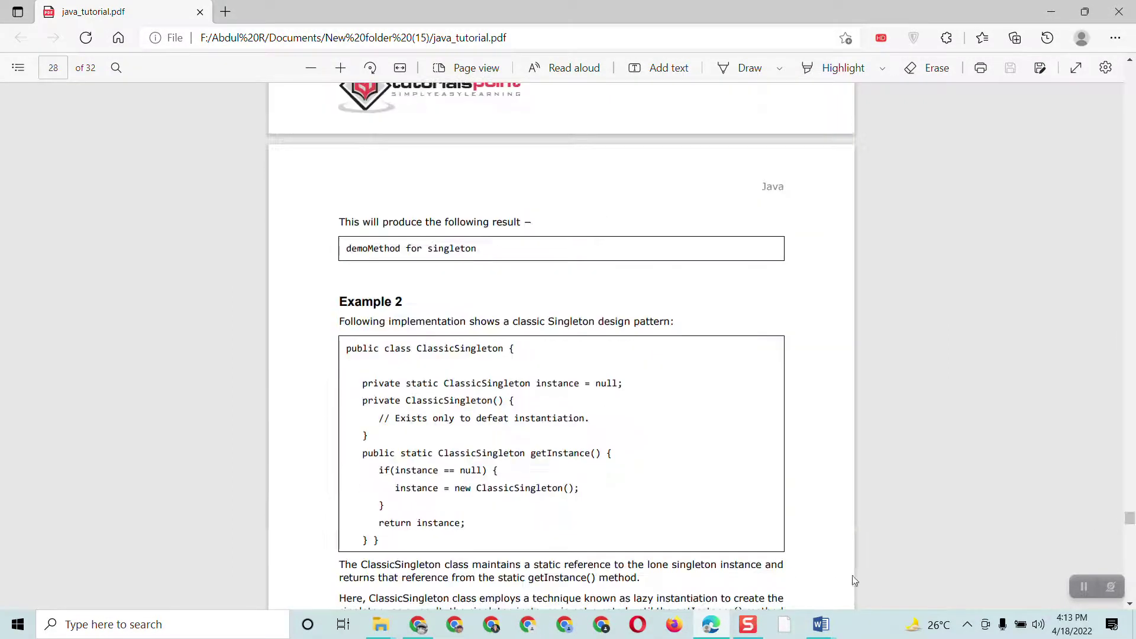
{"action": "left_click", "coordinate": [821, 624]}
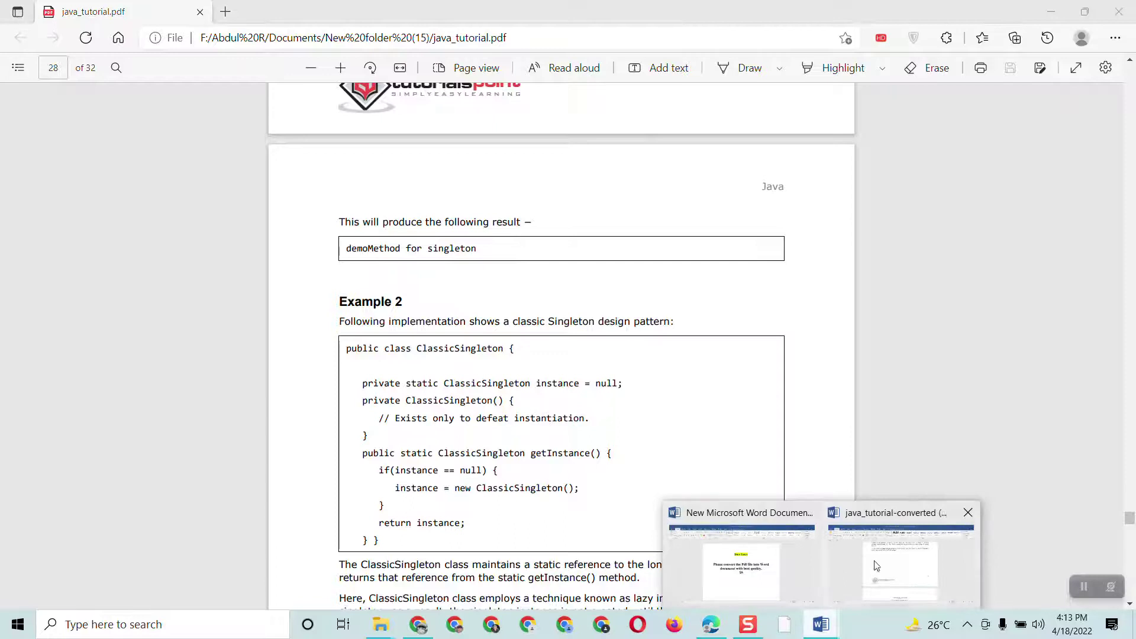
{"action": "left_click", "coordinate": [869, 565]}
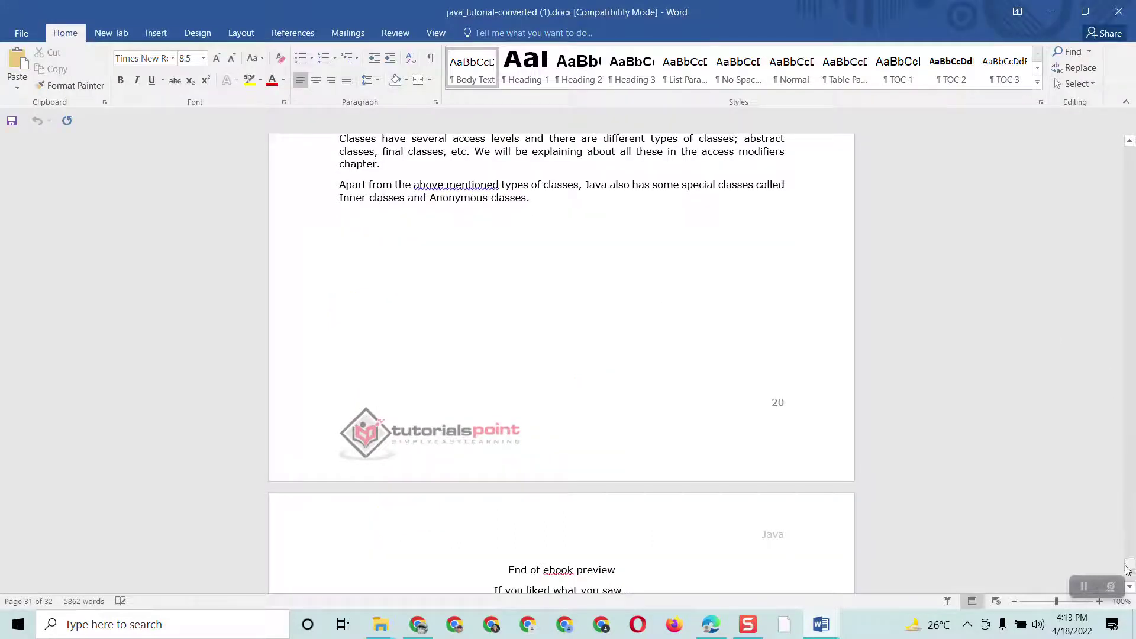